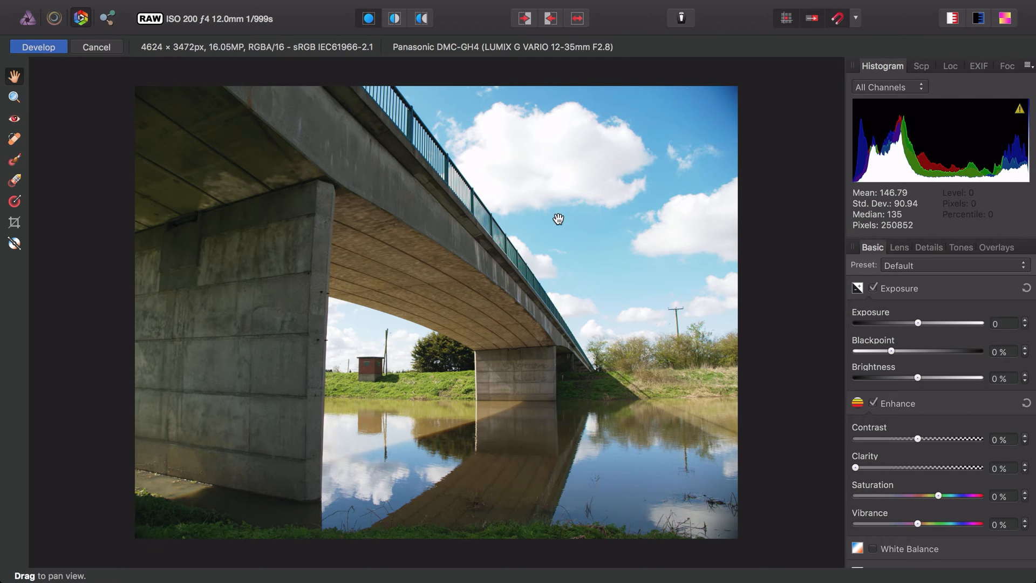
scroll(900, 341, down, 3)
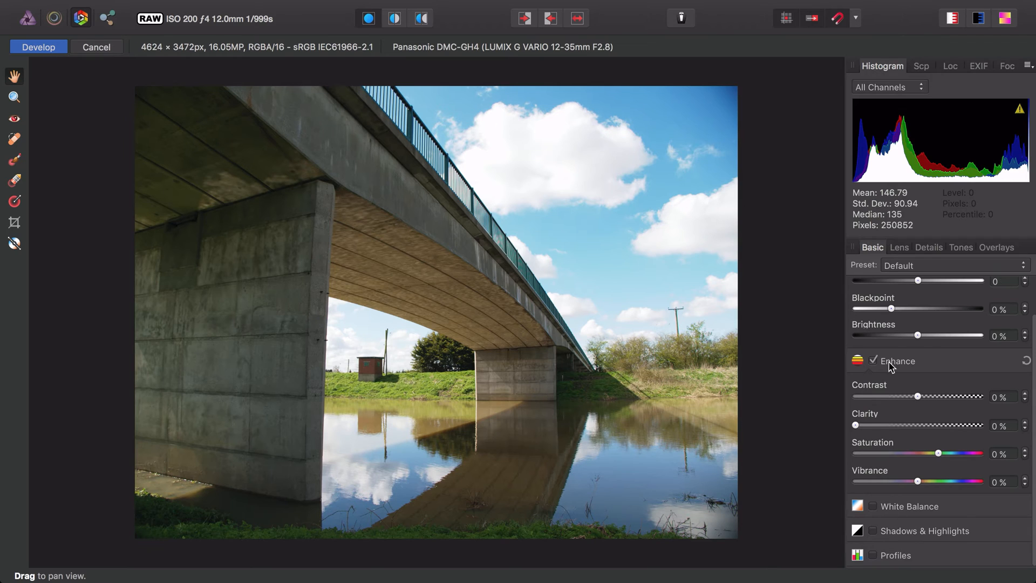
scroll(957, 366, up, 3)
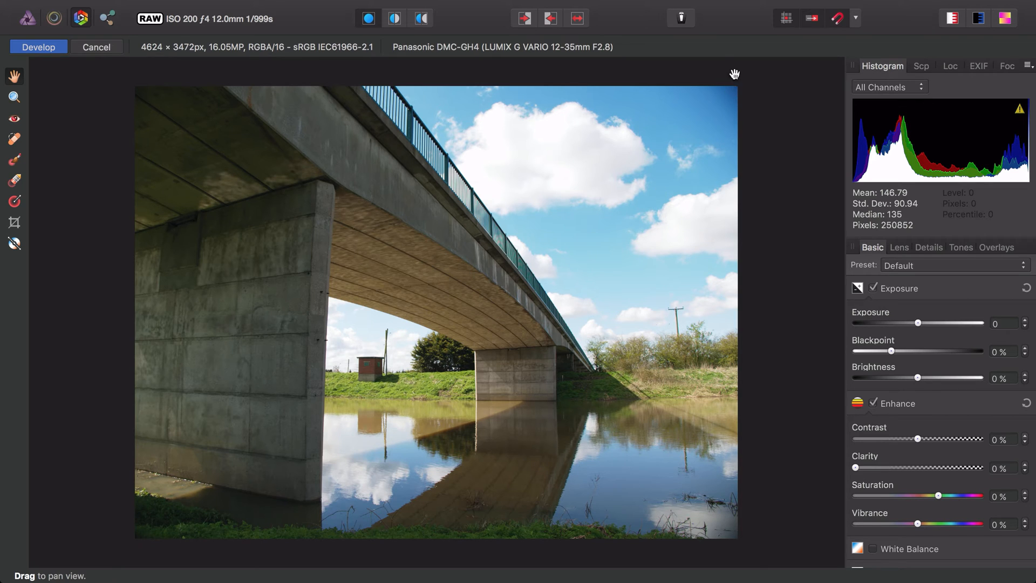
Step: Set the Develop Assistant's tone curve option to Take no action for the bridge photo
click(681, 19)
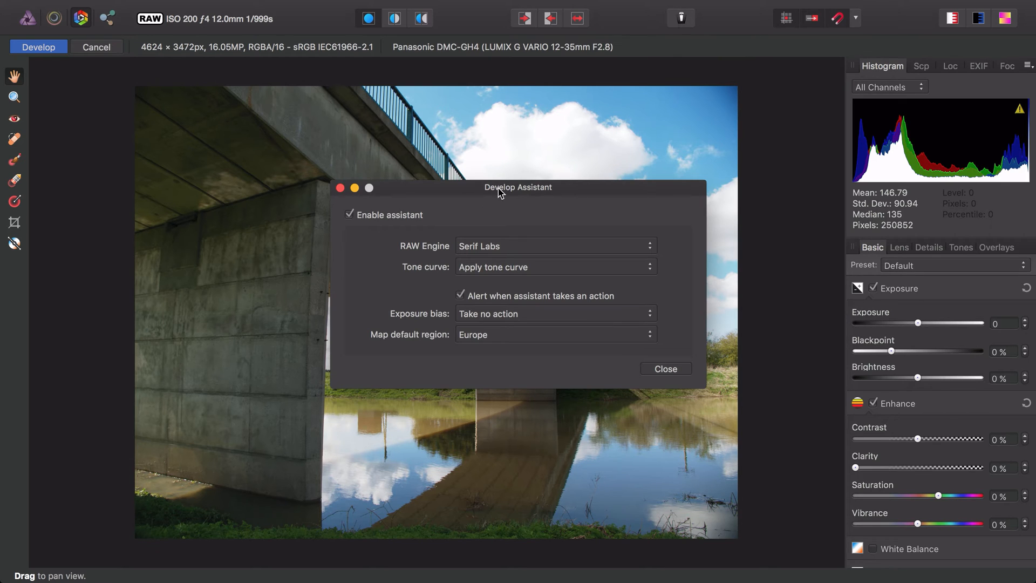
drag(499, 191, 823, 121)
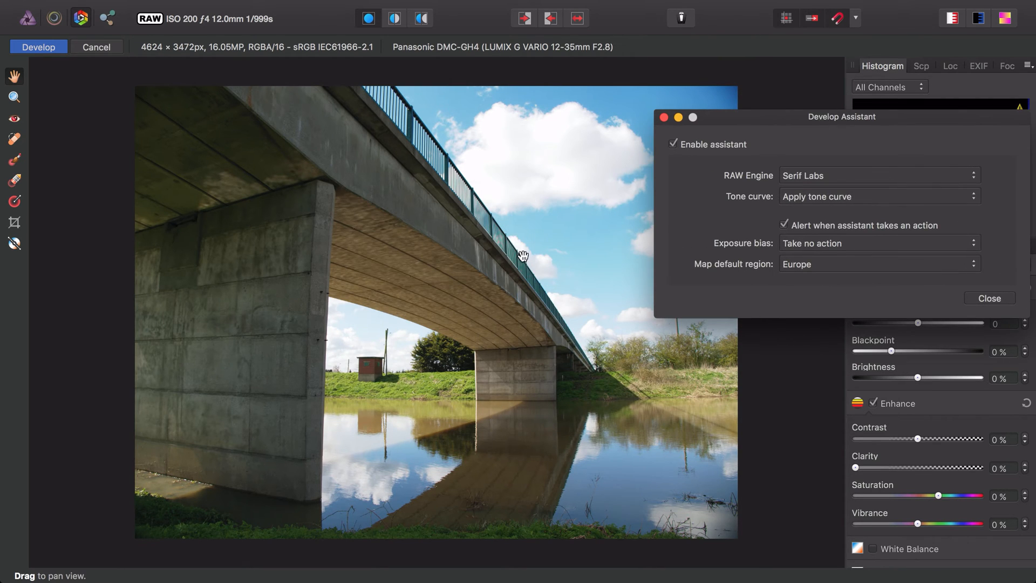
click(852, 198)
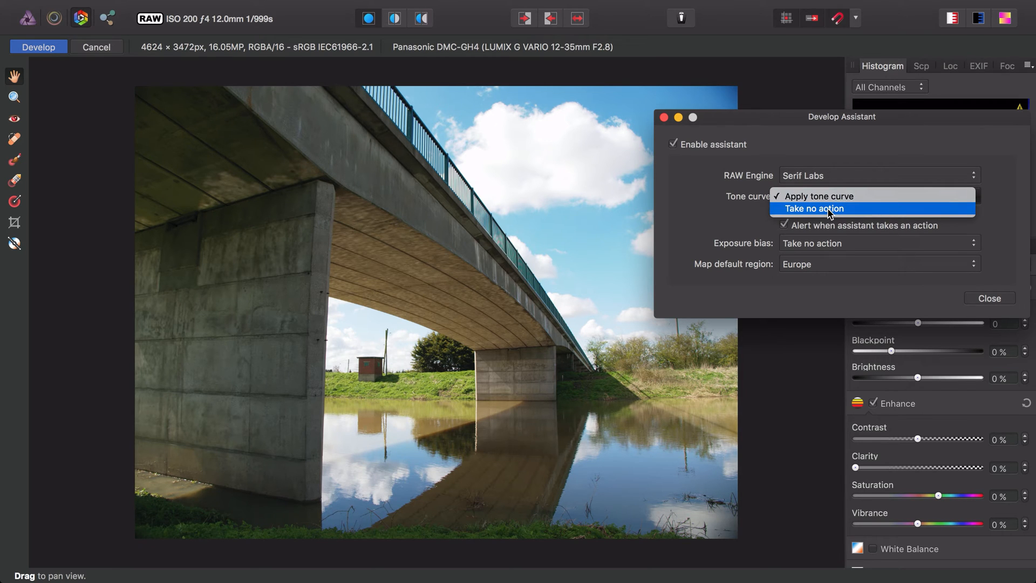
click(830, 211)
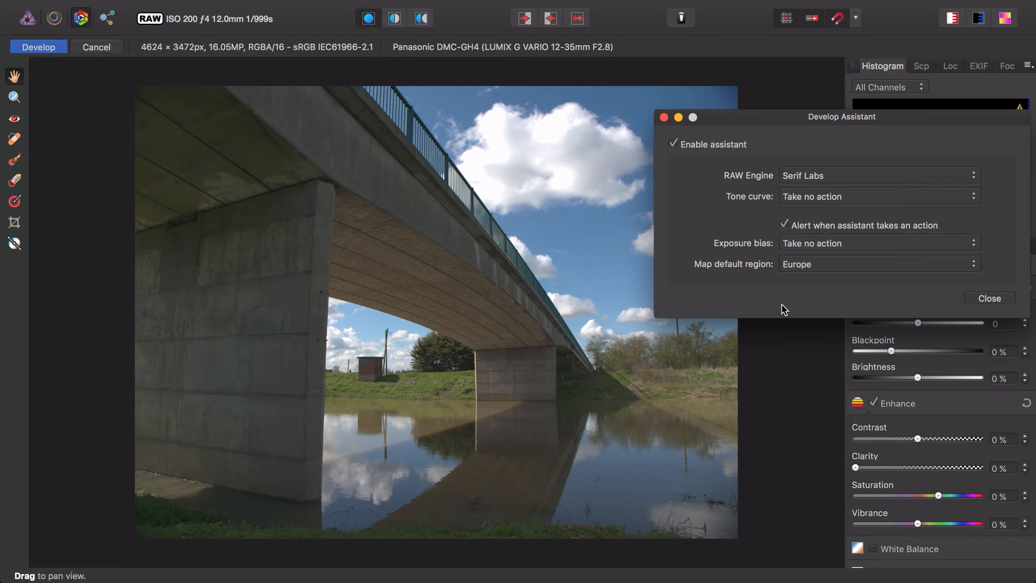
click(981, 298)
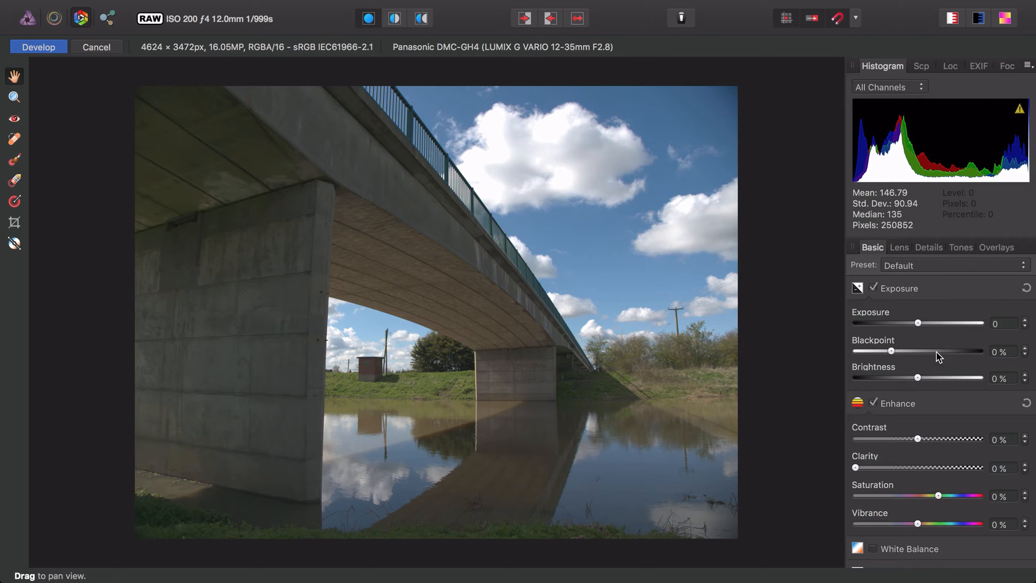
Step: Enable the Shadows & Highlights adjustment and lower Highlights to -100%
scroll(932, 424, down, 2)
click(896, 532)
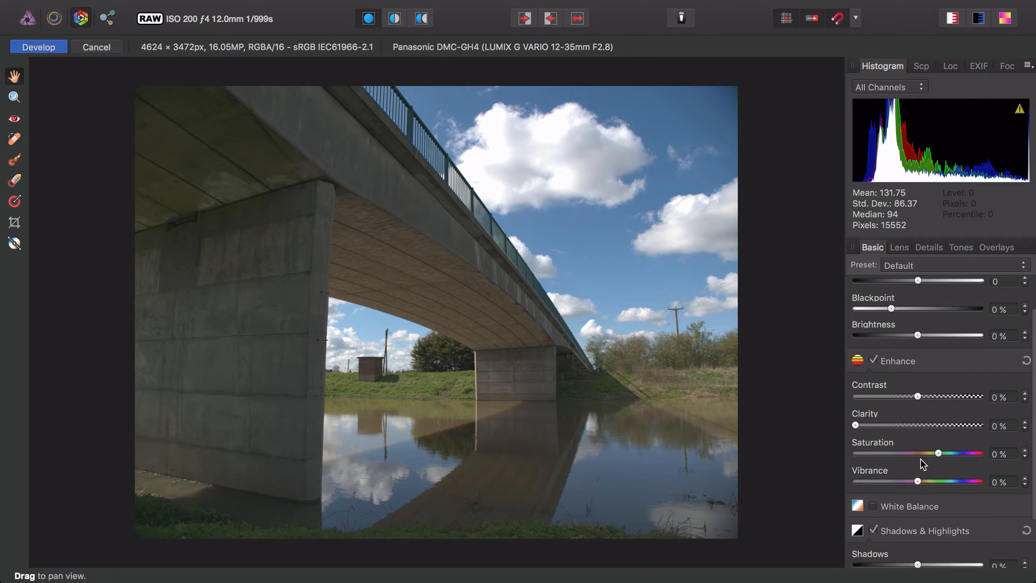
scroll(921, 462, down, 2)
drag(917, 530, 818, 522)
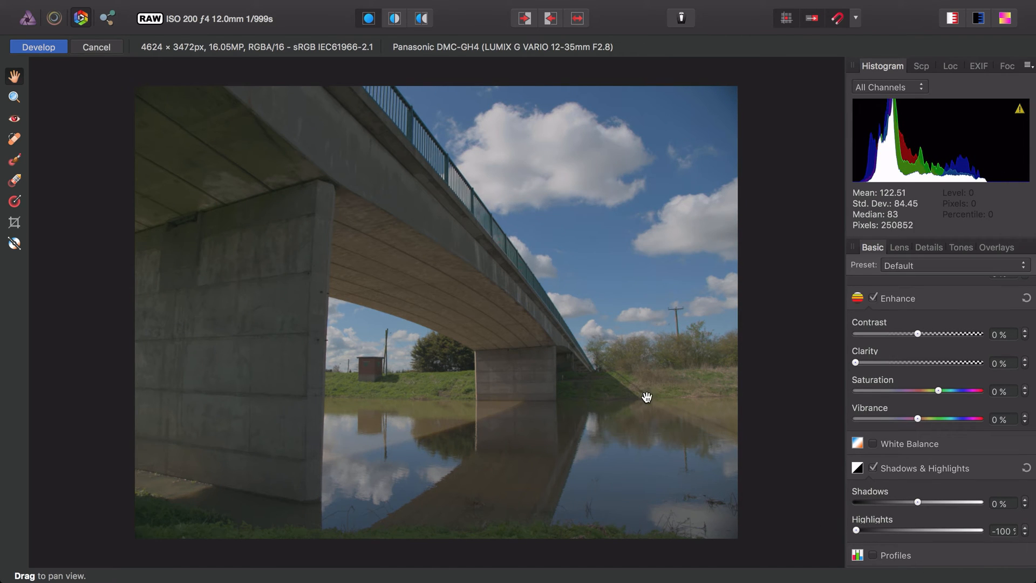
Step: Raise the photo's Brightness to 25% and develop the RAW image
scroll(909, 421, up, 4)
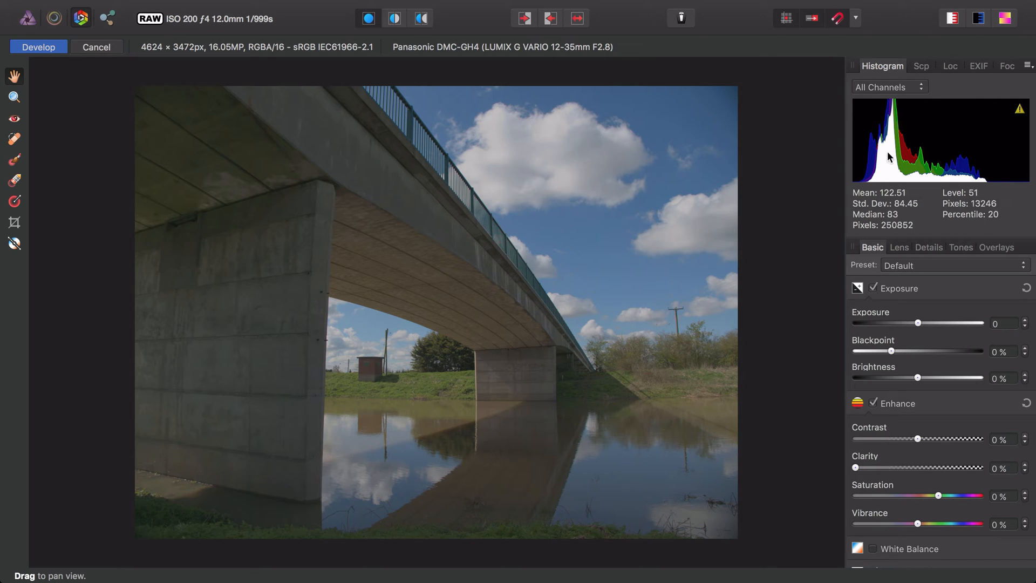
drag(918, 376, 999, 377)
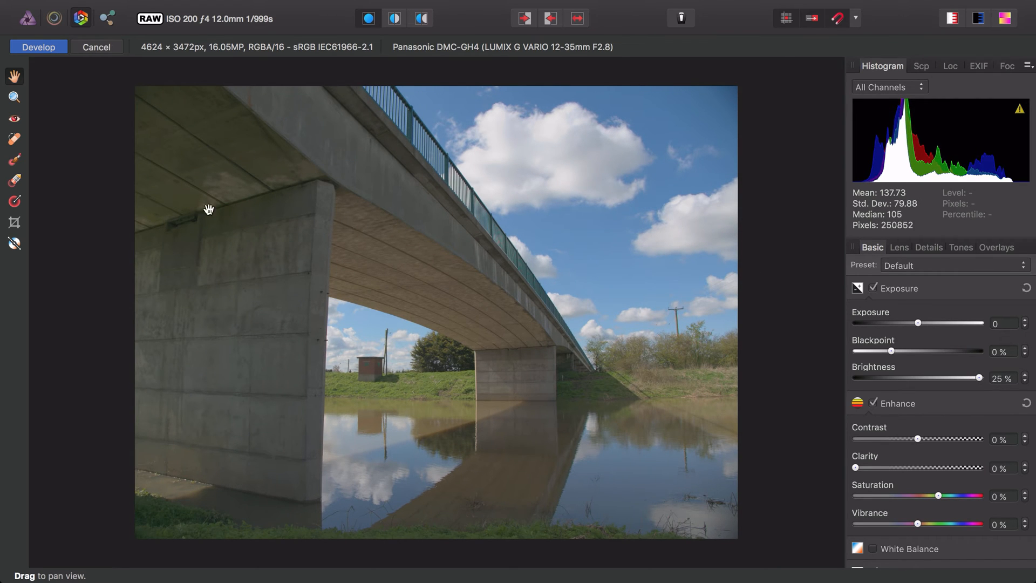
click(38, 47)
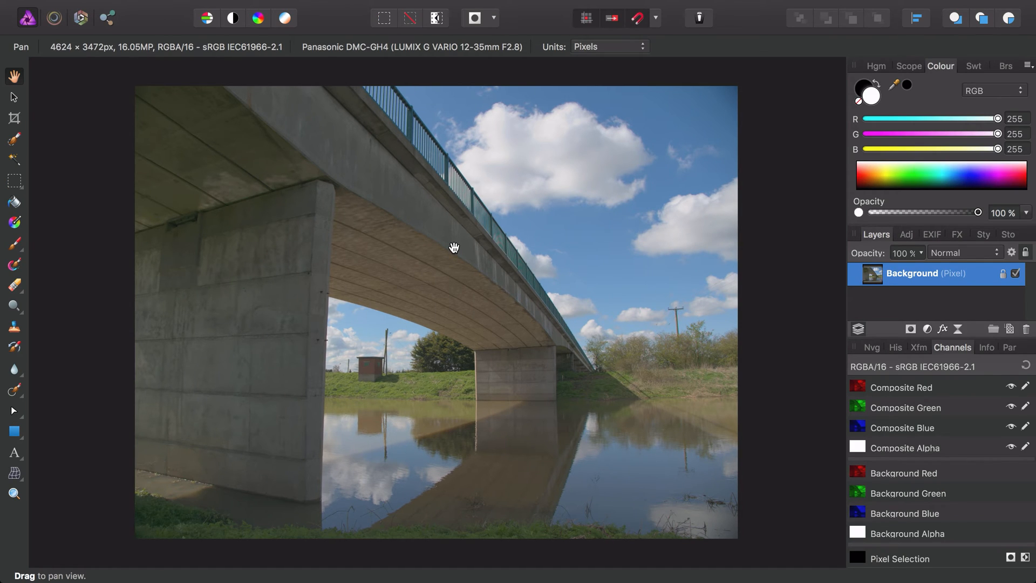
Step: Display the histogram and add a Curves adjustment layer above the Background layer
click(876, 68)
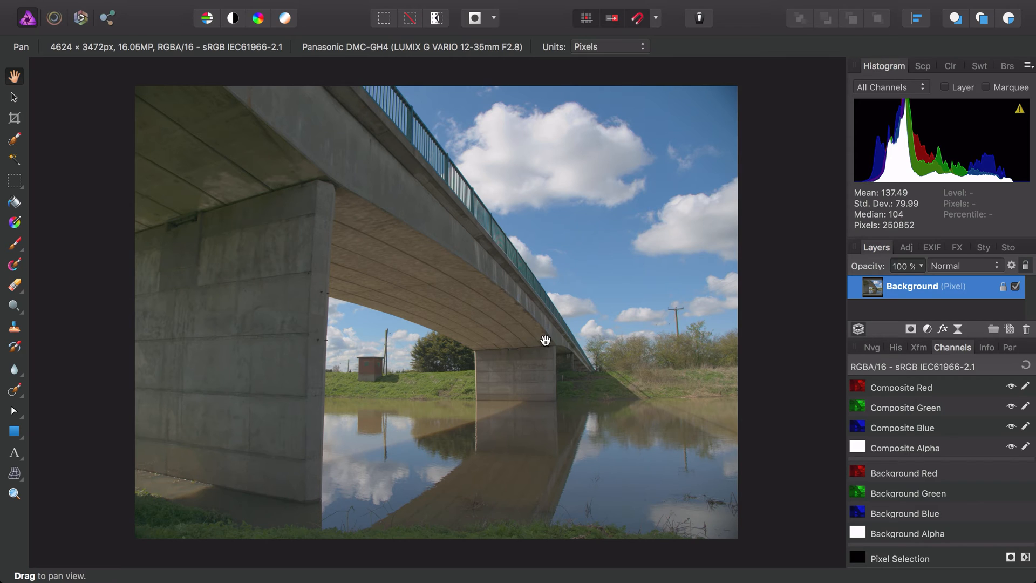
mouse_move(323, 5)
click(289, 8)
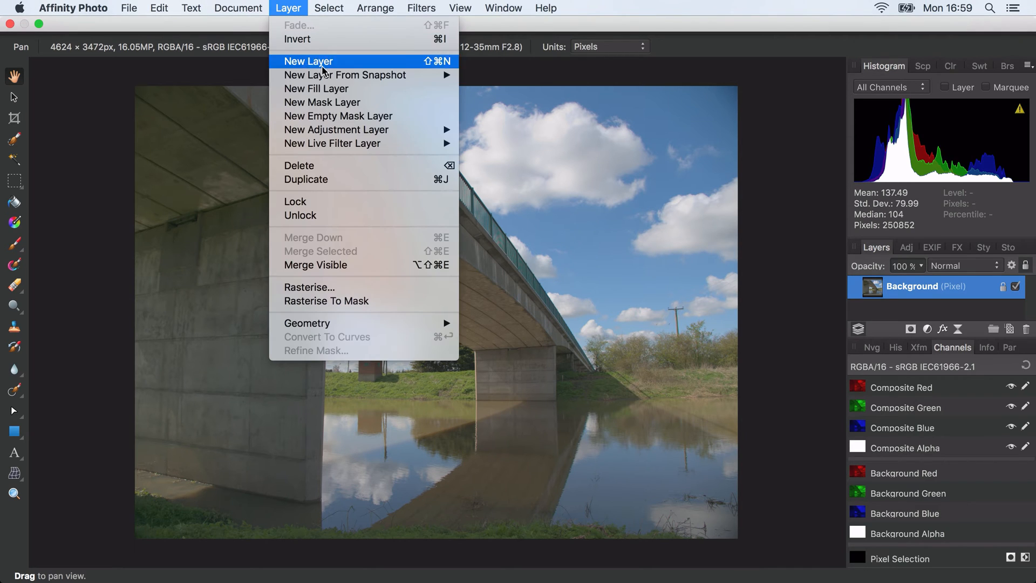
mouse_move(394, 135)
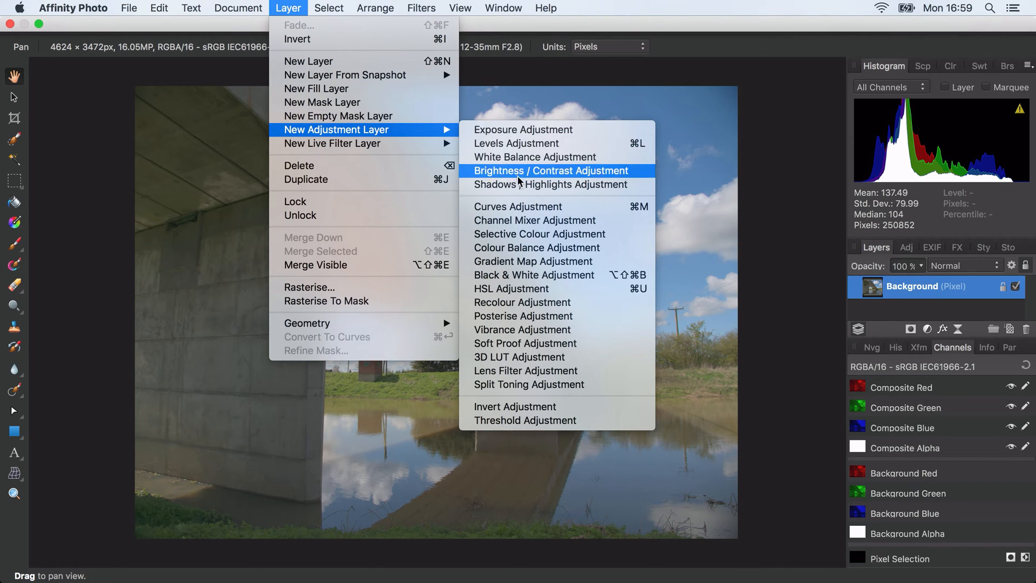
click(522, 208)
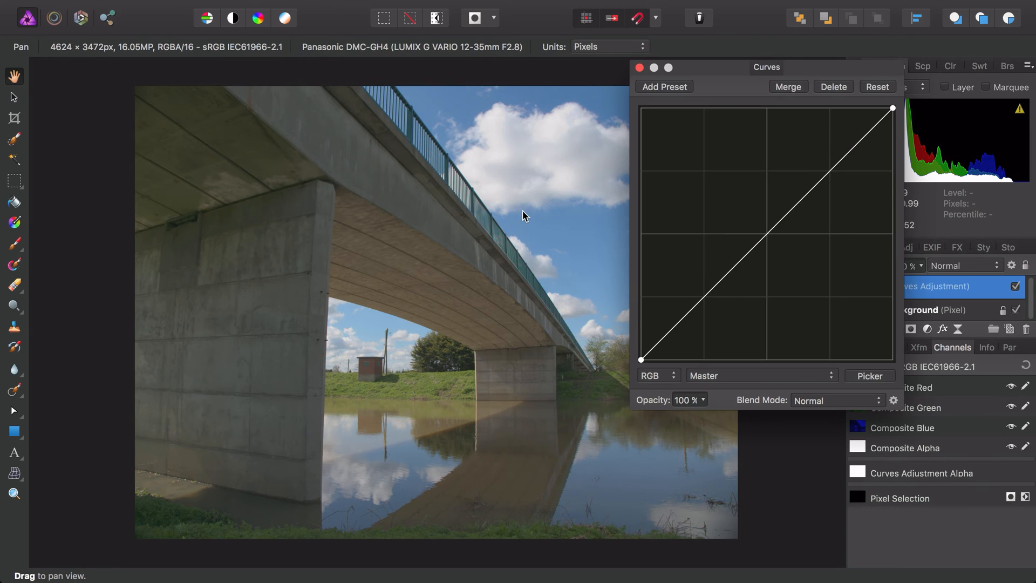
Step: Shape the master curve into a gentle S, with one point lowering the shadows and another raising the midtones
drag(673, 329, 676, 343)
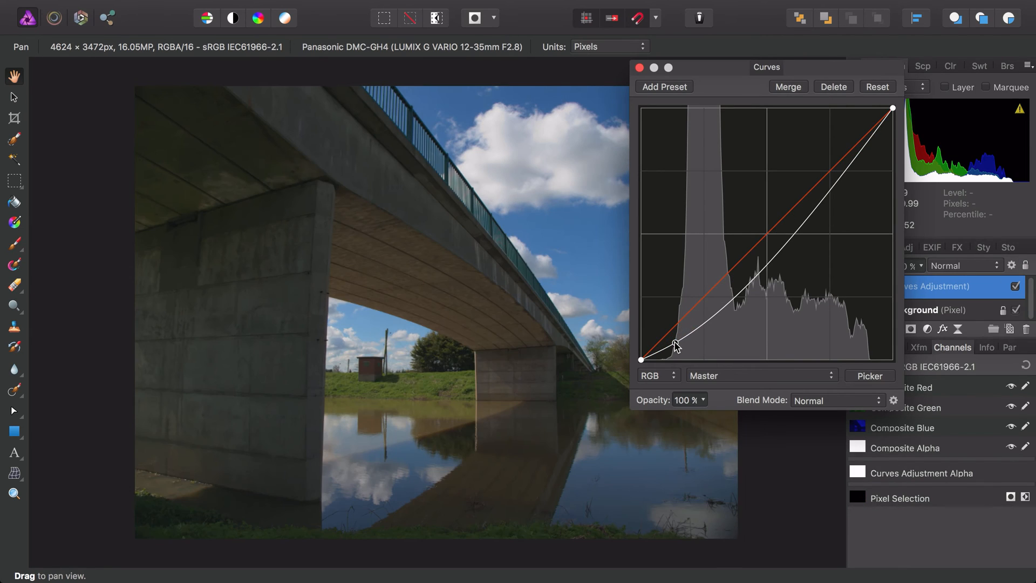
drag(773, 269, 766, 202)
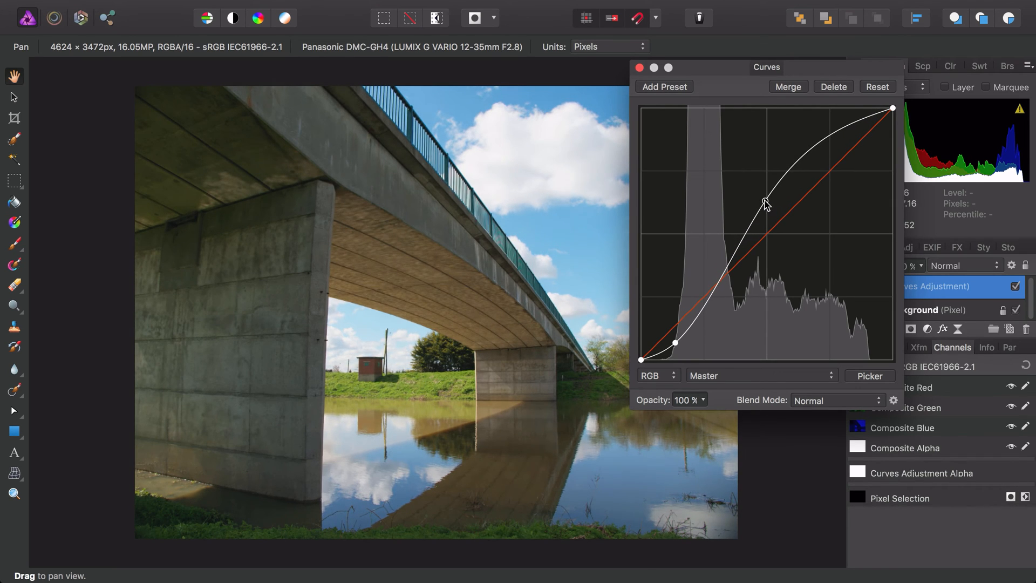
drag(678, 348, 689, 322)
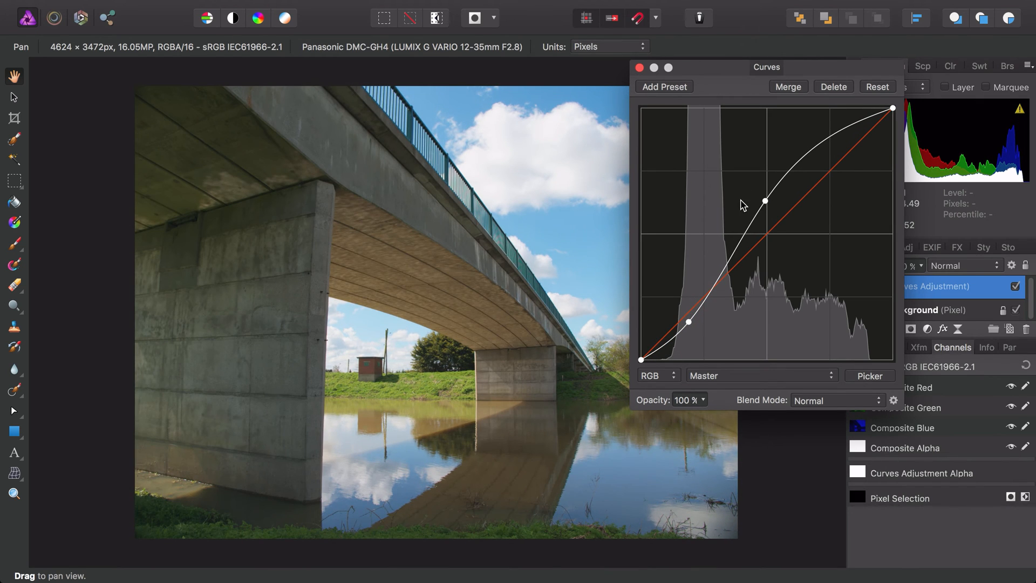
mouse_move(766, 201)
mouse_down()
mouse_move(766, 183)
mouse_move(766, 219)
mouse_move(767, 208)
mouse_up()
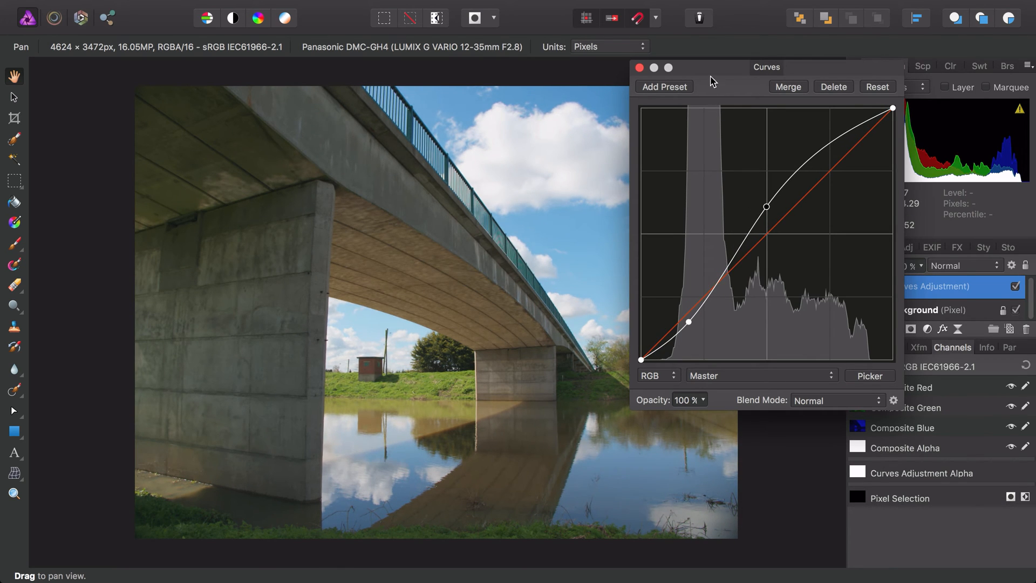
drag(711, 78, 785, 110)
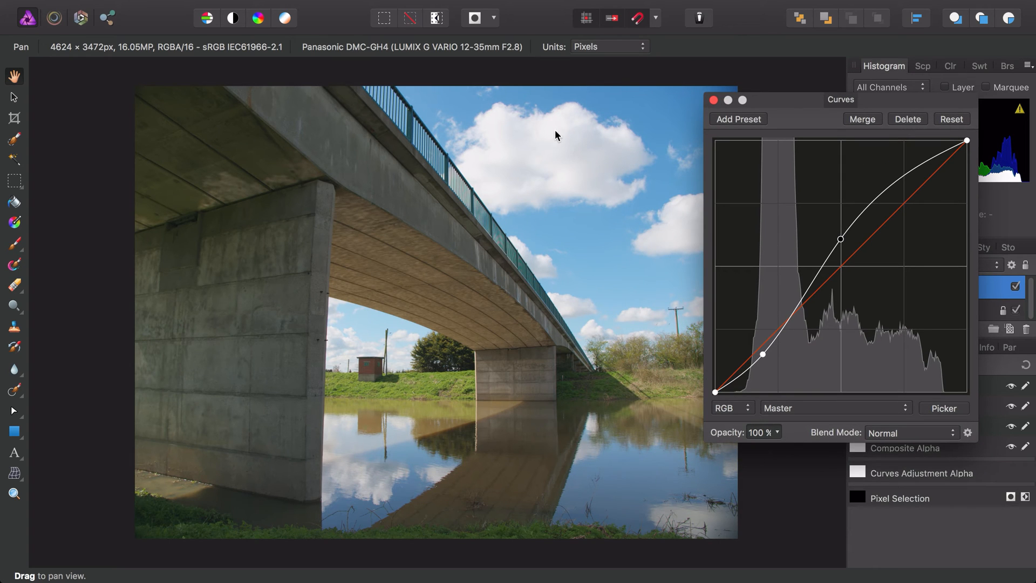
click(713, 101)
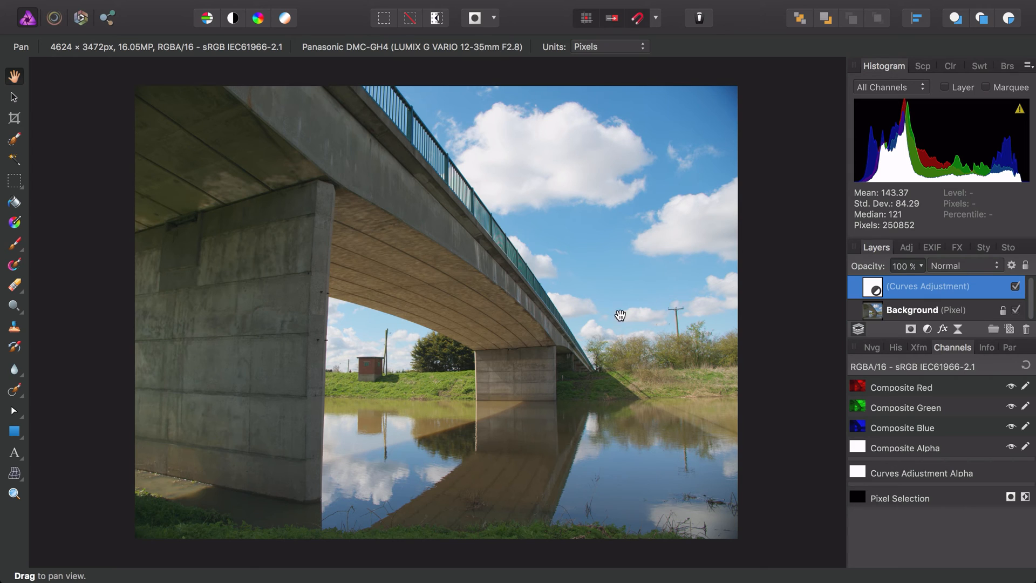
Step: Open the RAW file _1250407.RW2 from the RAW Latitude folder
mouse_move(319, 5)
click(132, 5)
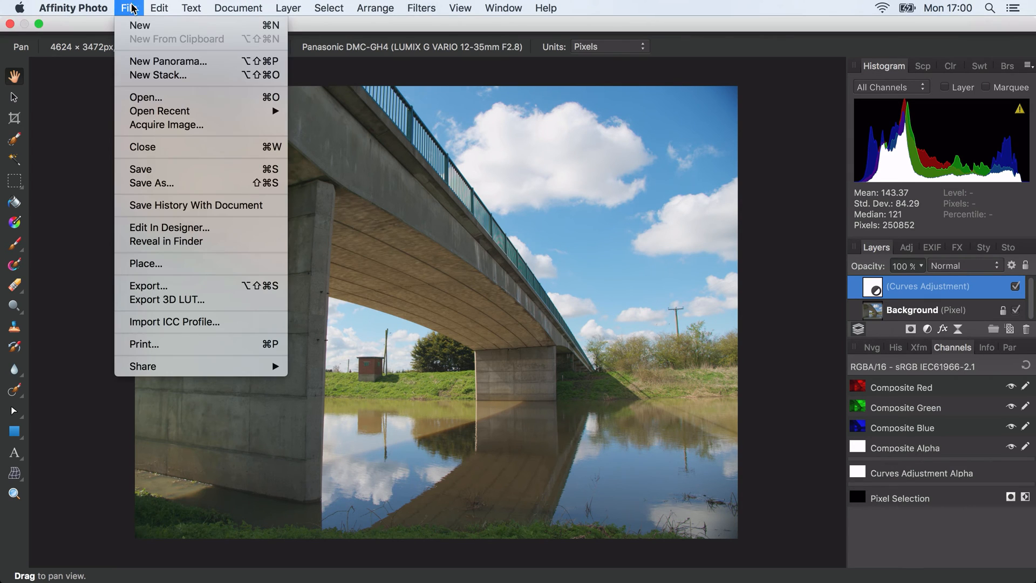
click(144, 97)
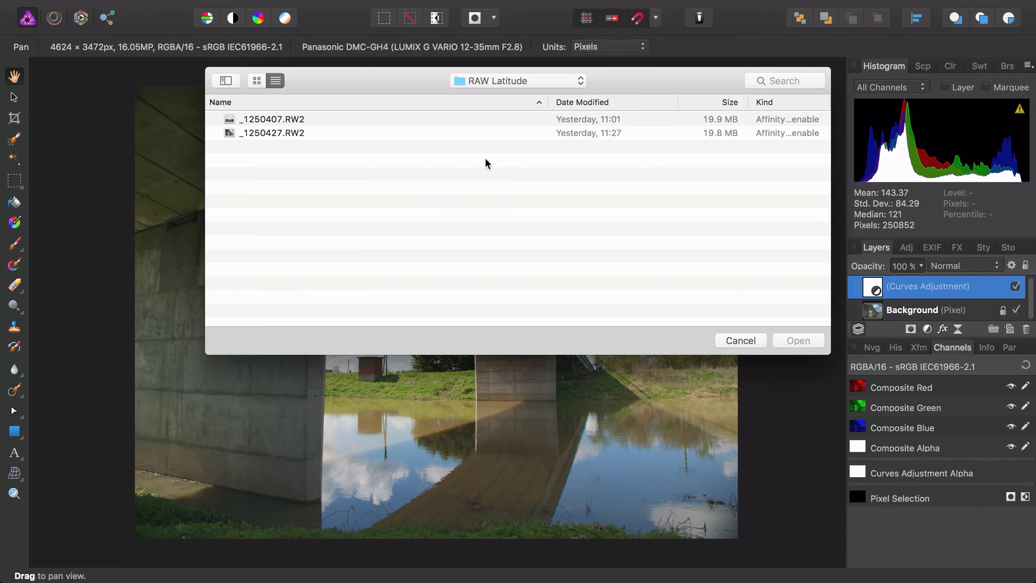
click(308, 120)
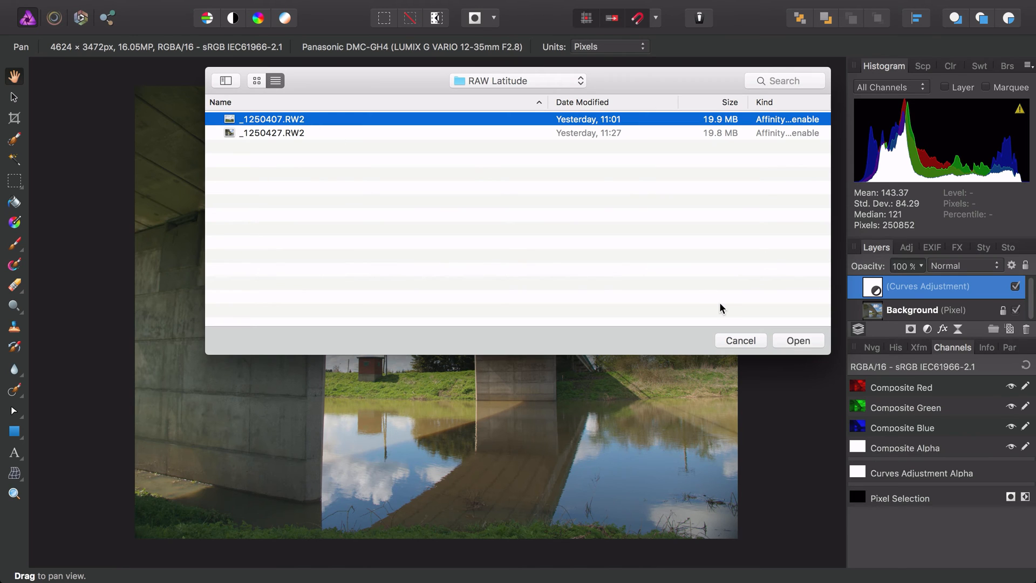
click(798, 341)
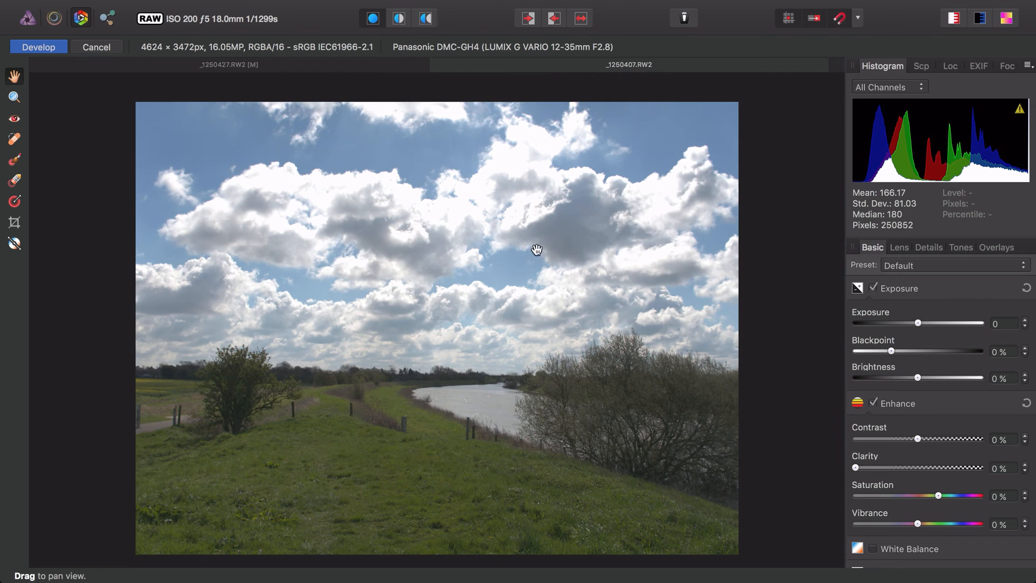
Step: Set the Develop Assistant's tone curve option to Apply tone curve for the river landscape
click(683, 20)
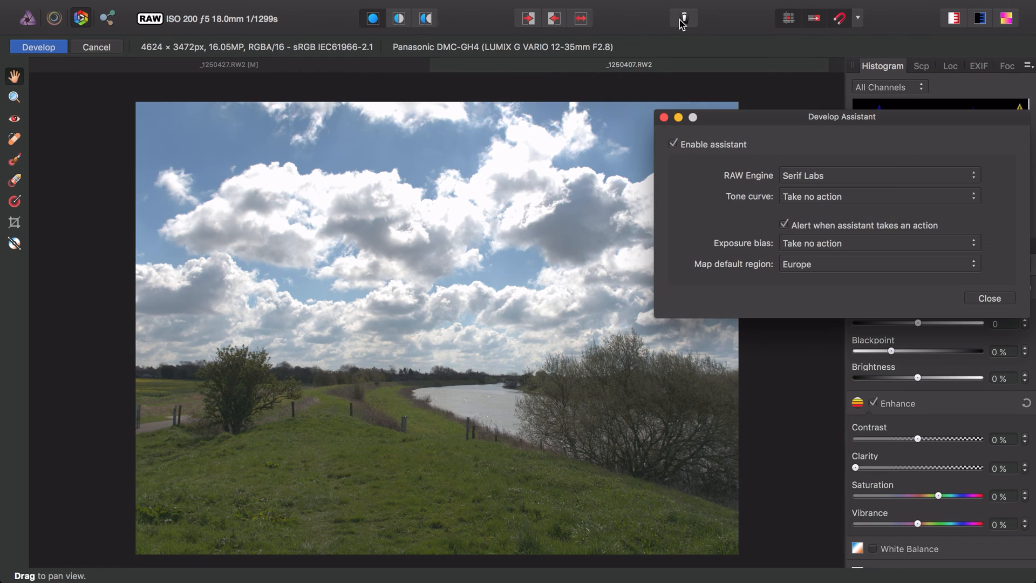
click(805, 199)
click(827, 182)
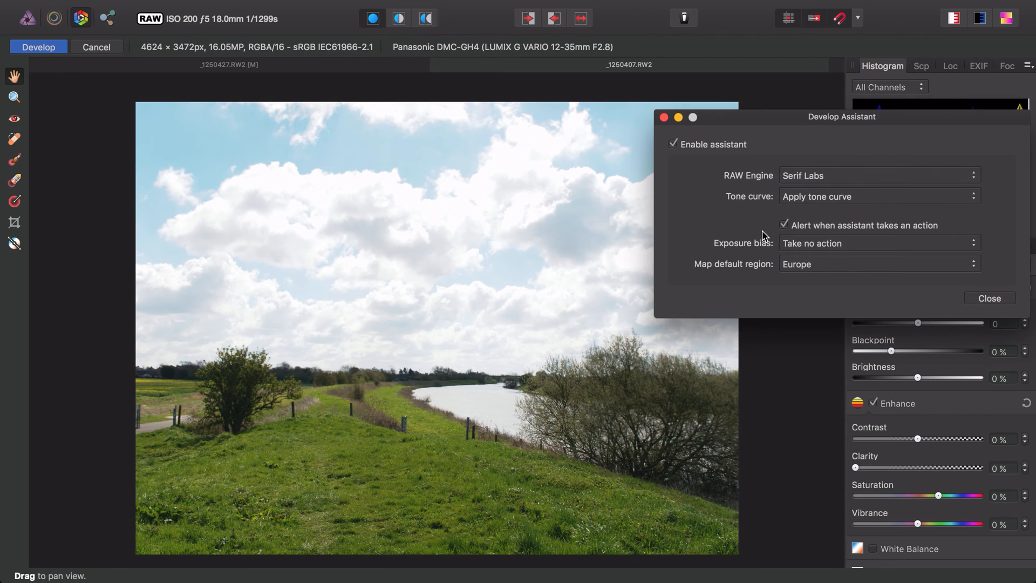
click(992, 298)
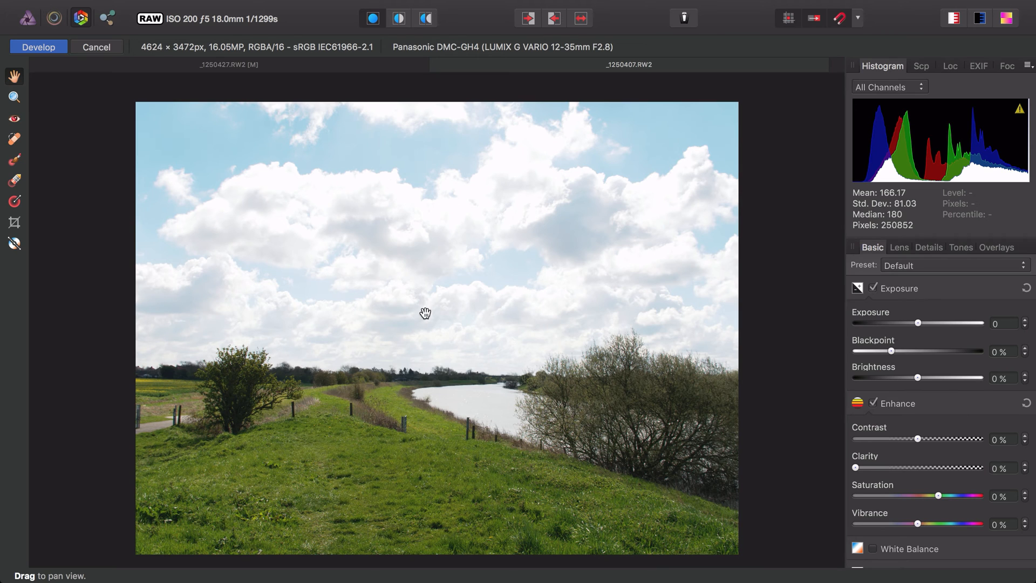
Step: Enable Shadows & Highlights for the river landscape and reduce its Highlights to -100%
scroll(936, 466, down, 3)
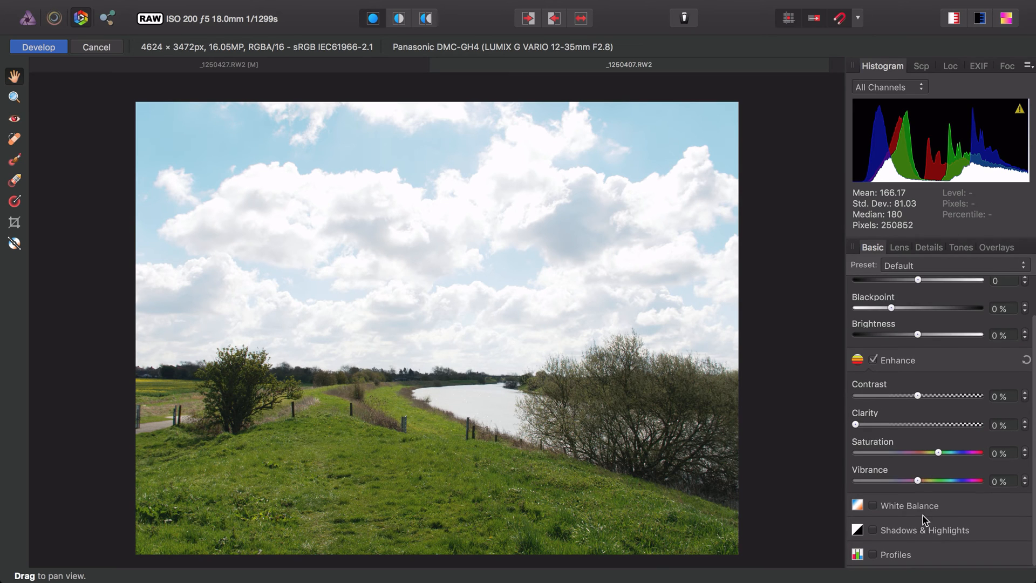
click(917, 536)
scroll(939, 486, down, 2)
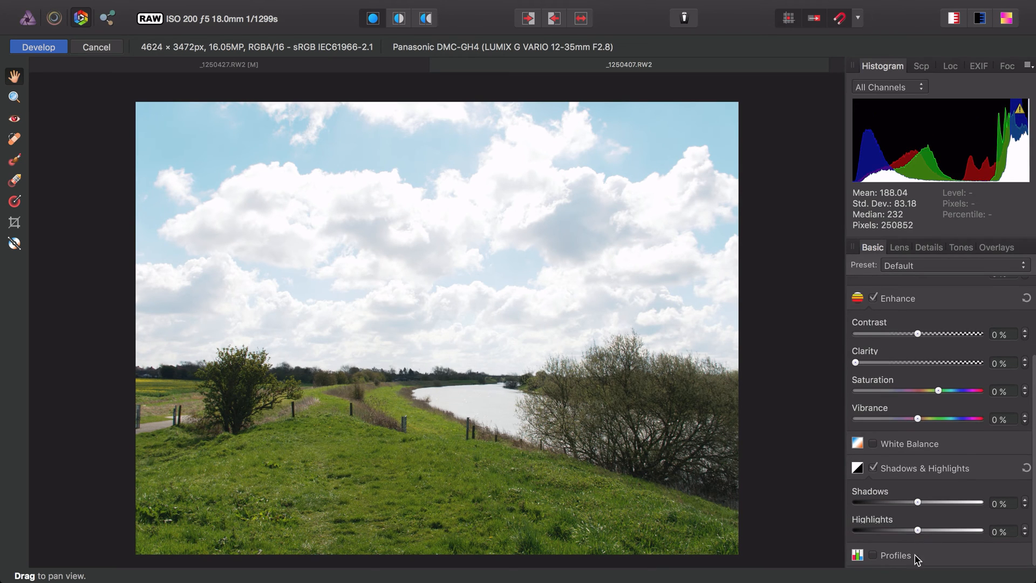
drag(917, 531, 856, 531)
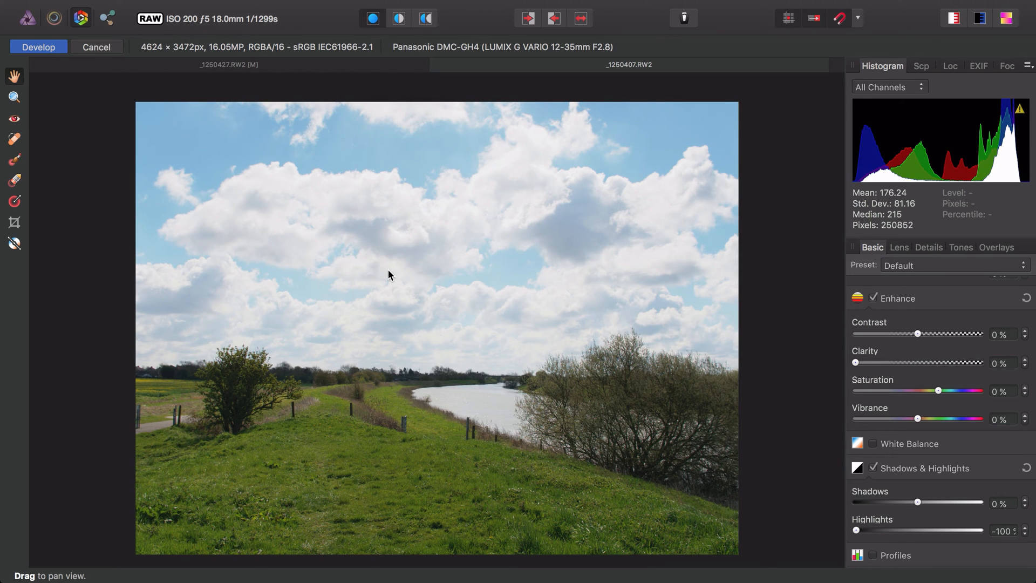
Step: Switch the Develop Assistant's tone curve to Take no action and zoom in on the clouds
click(684, 19)
click(819, 197)
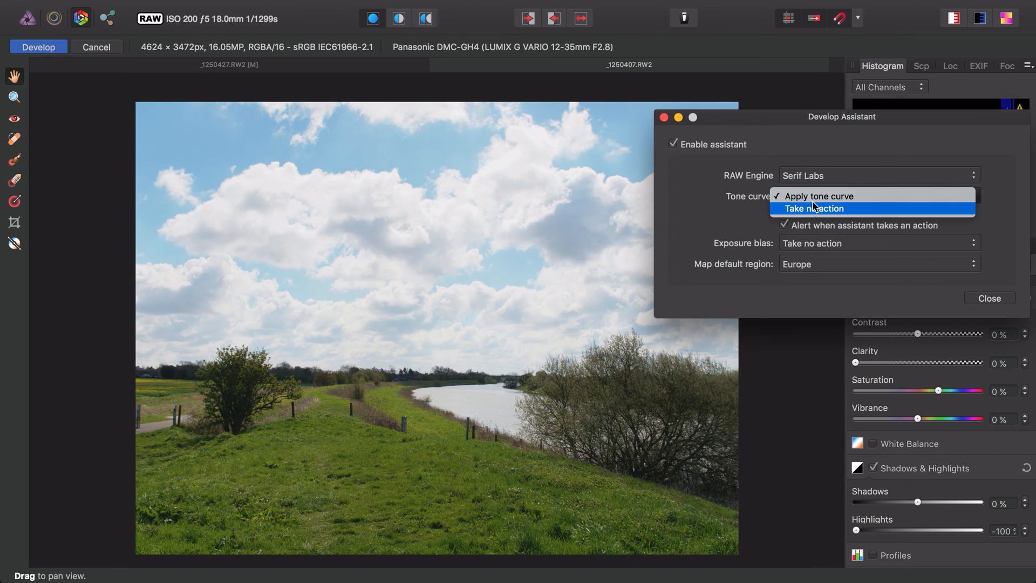
click(813, 209)
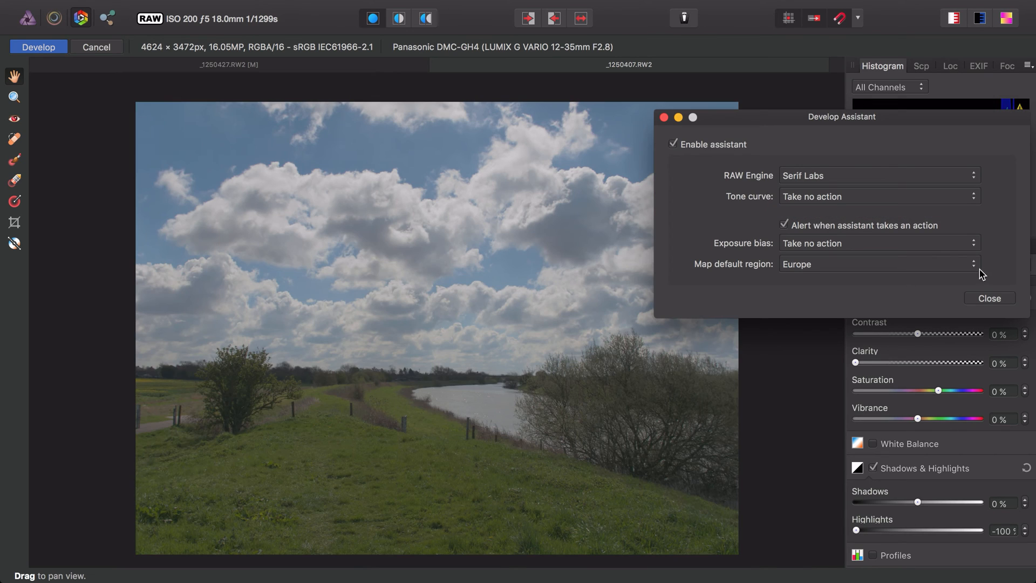
click(990, 298)
scroll(404, 277, up, 5)
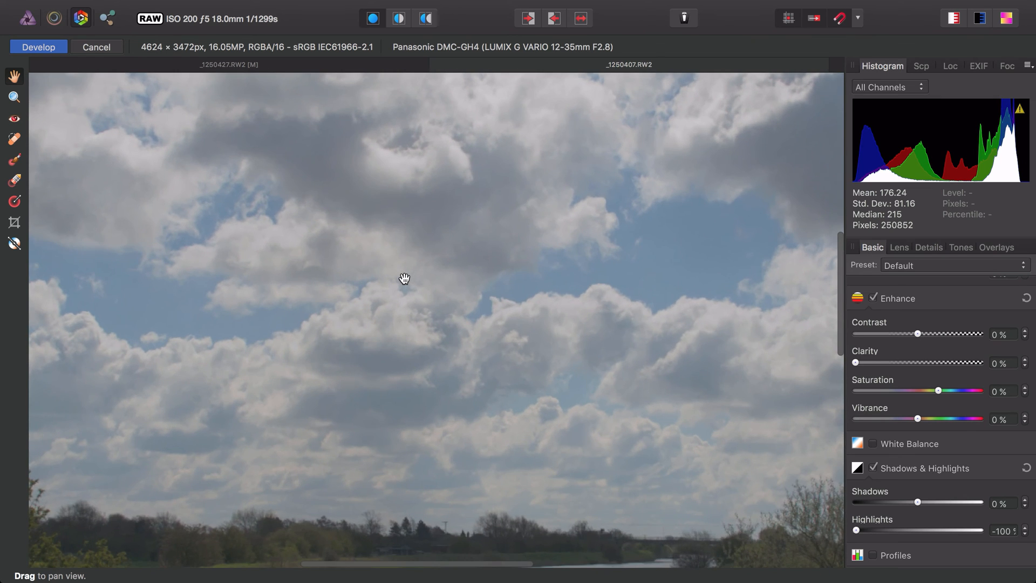
Step: Set the river landscape's Brightness to 25% and Blackpoint to 6%, and develop the photo
scroll(405, 279, left, 5)
scroll(404, 279, up, 3)
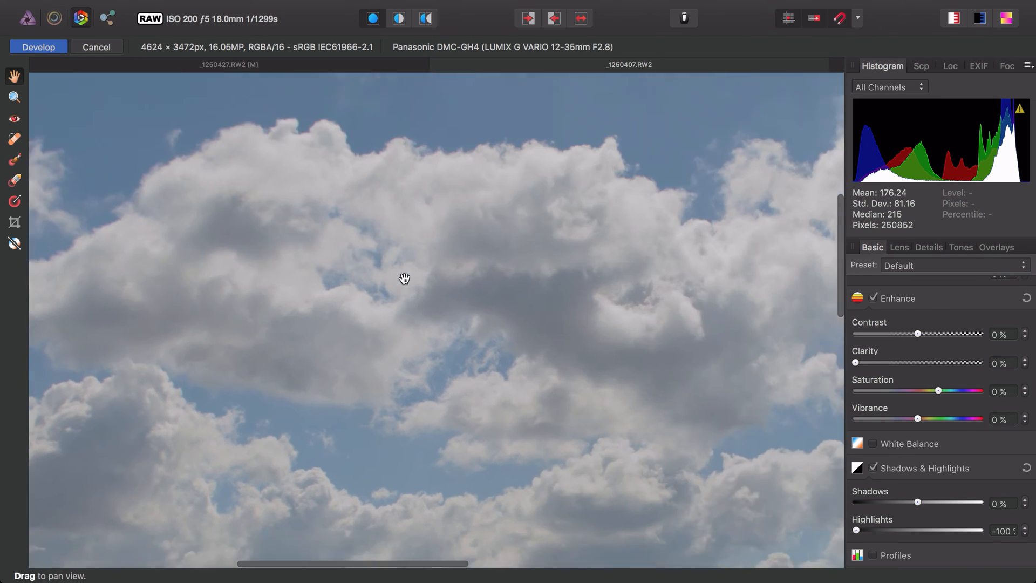
scroll(405, 279, down, 5)
scroll(405, 278, right, 3)
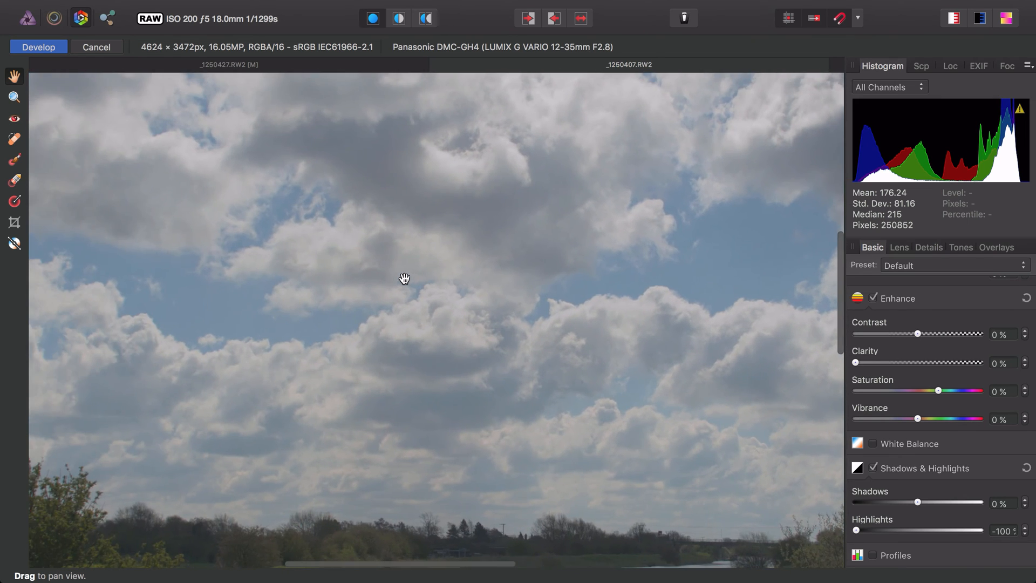
key(super+0)
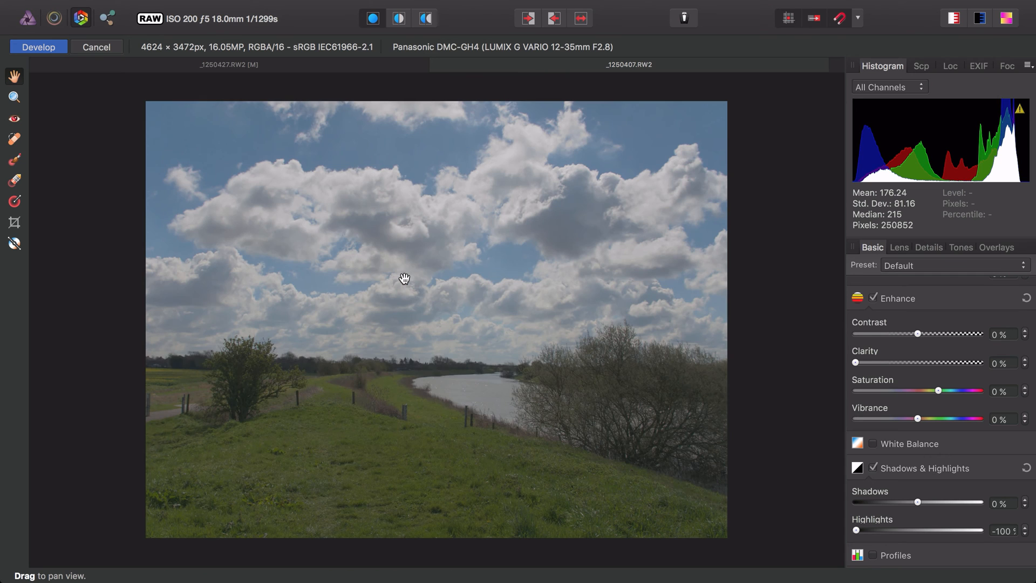
scroll(938, 352, up, 4)
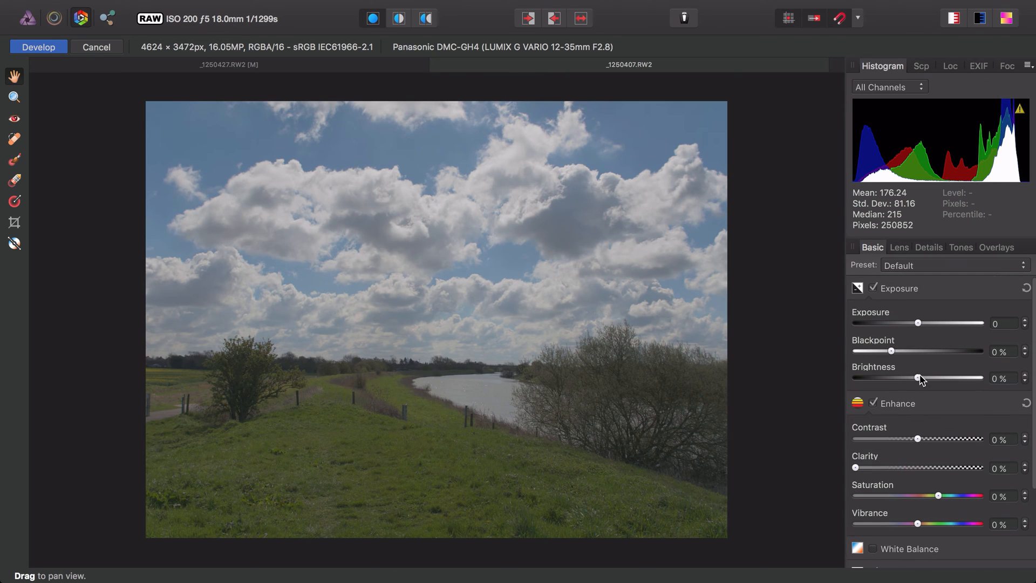
drag(921, 378, 984, 379)
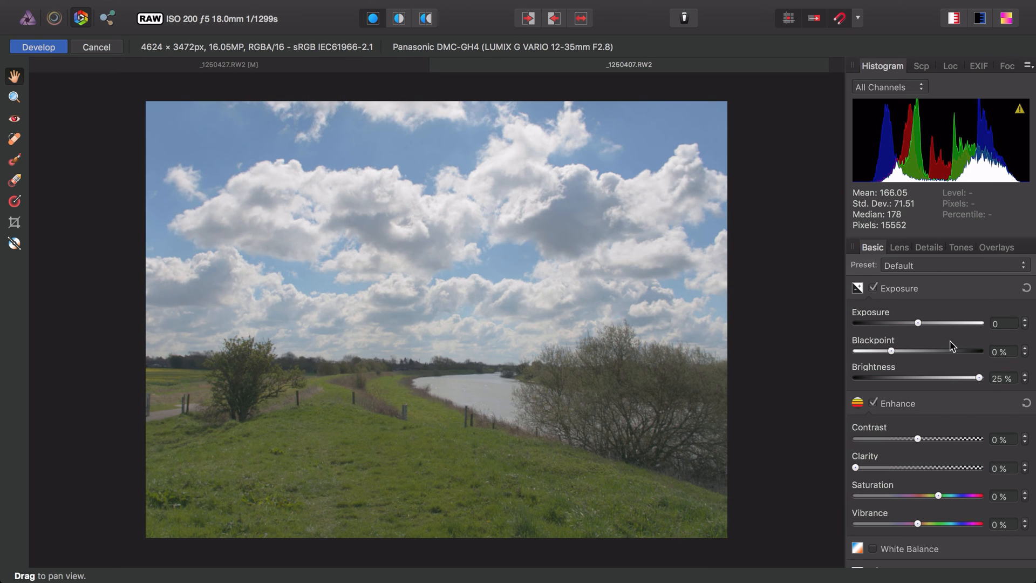
drag(893, 354, 916, 358)
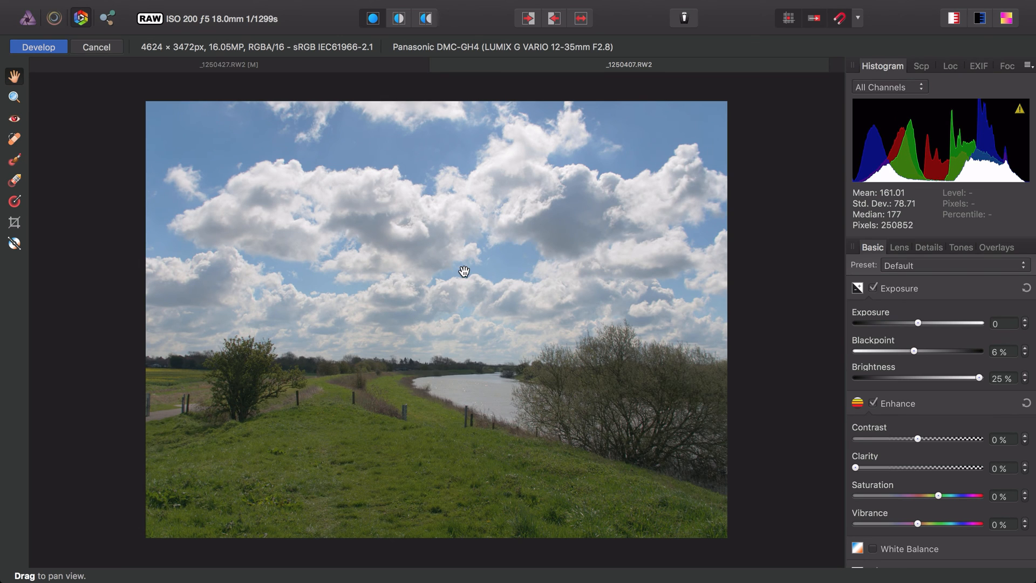
click(35, 50)
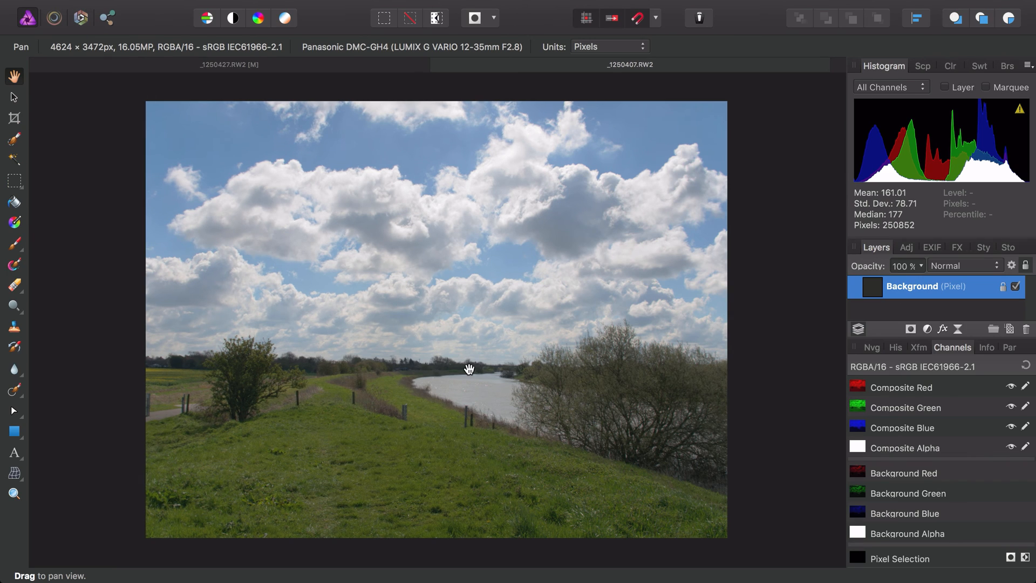